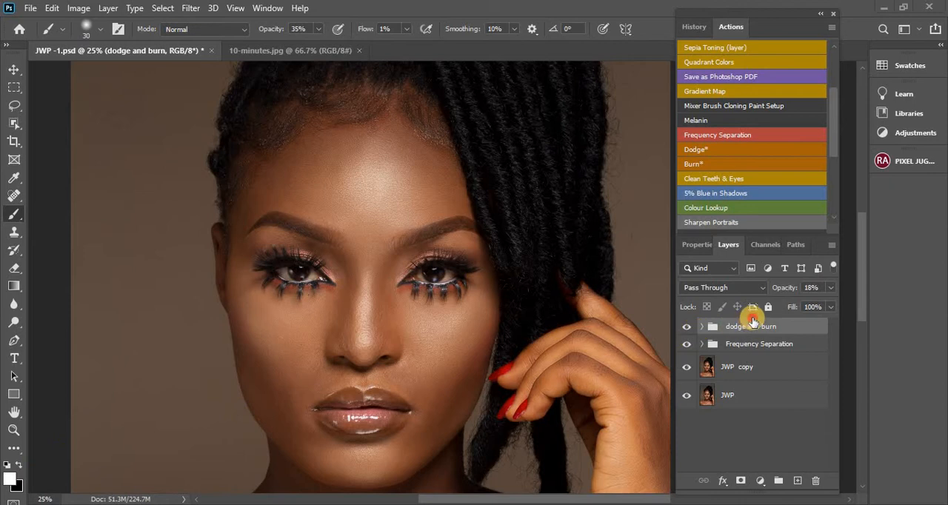
Add a Curves adjustment layer above the "dodge and burn" group
key(ctrl+plus)
key(ctrl+plus)
key(ctrl+plus)
key(ctrl+plus)
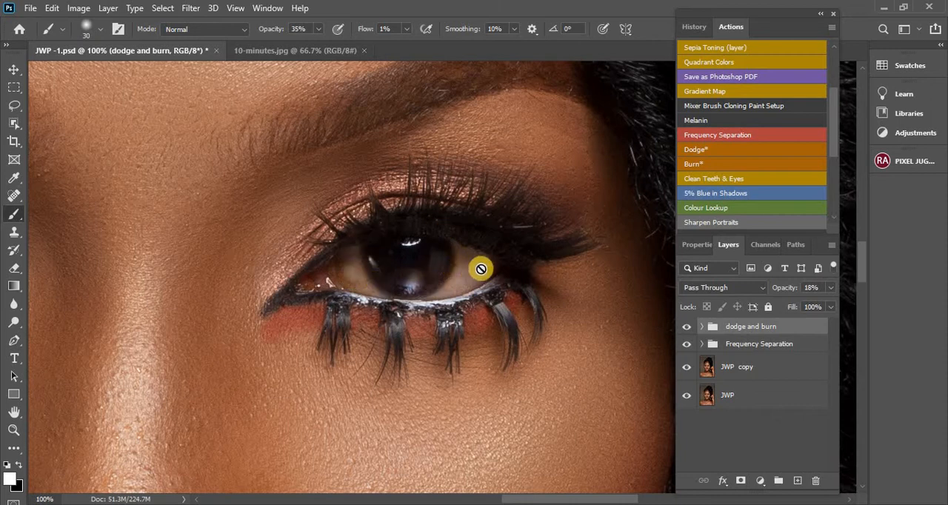
click(763, 482)
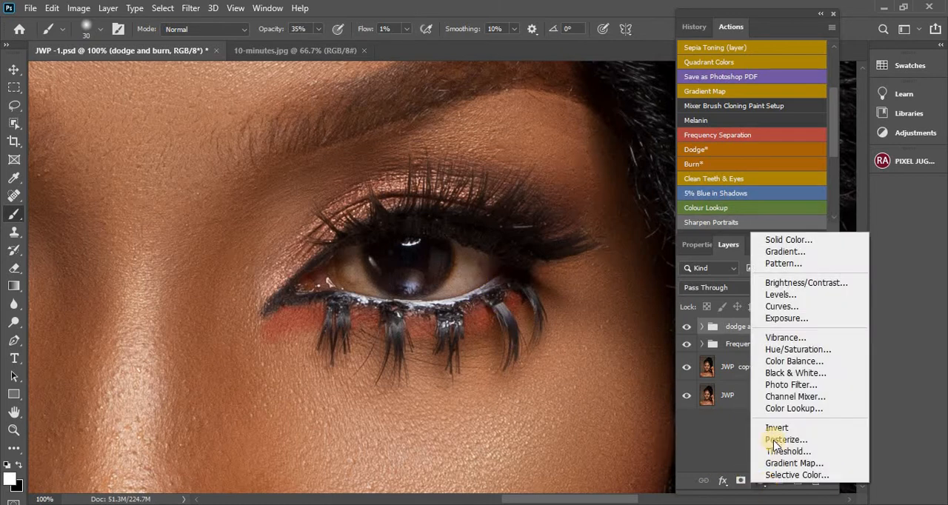
click(797, 310)
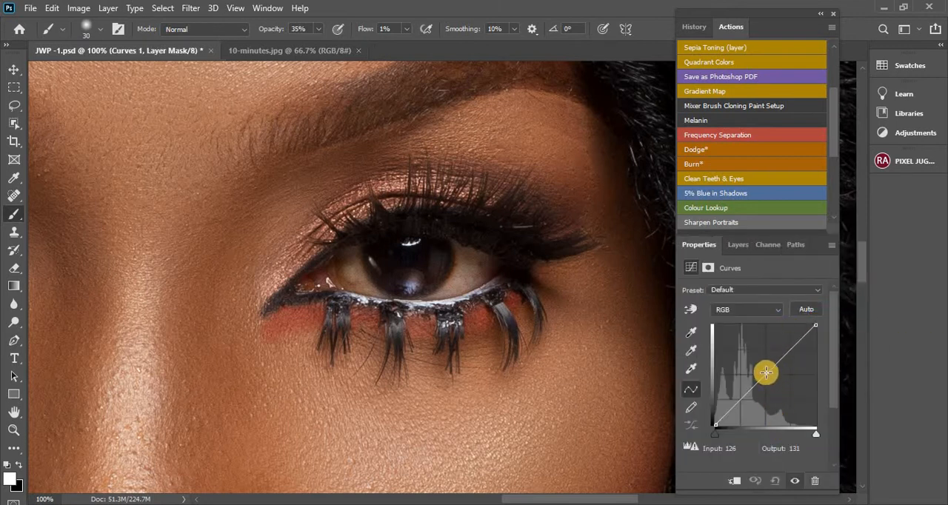
drag(766, 373, 766, 353)
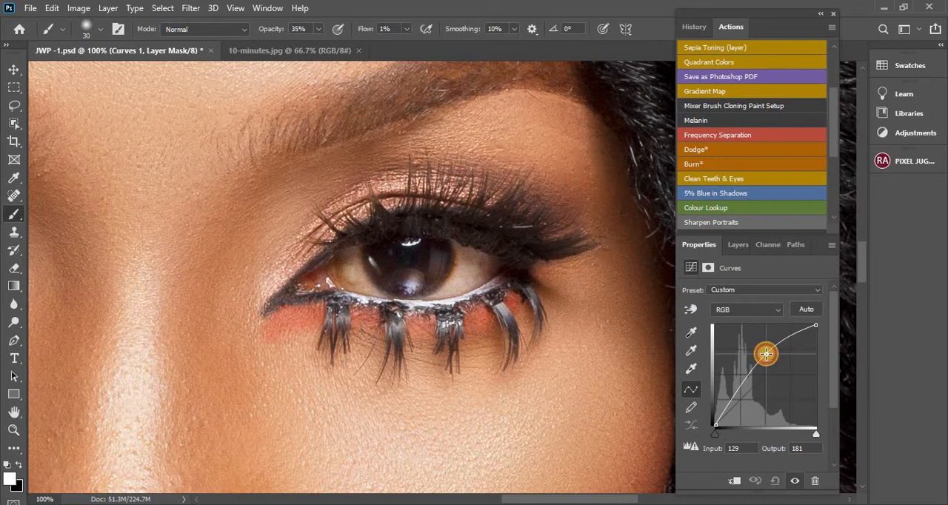
drag(766, 353, 766, 349)
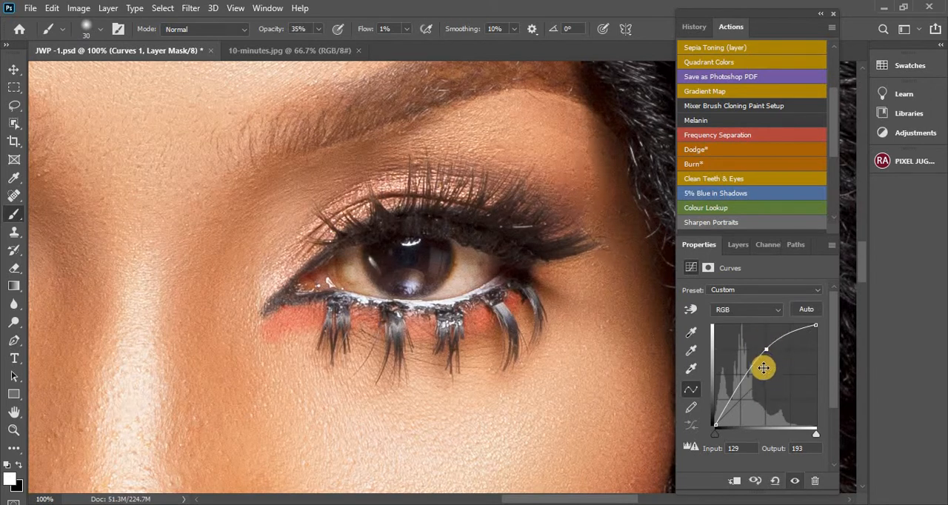
key(Delete)
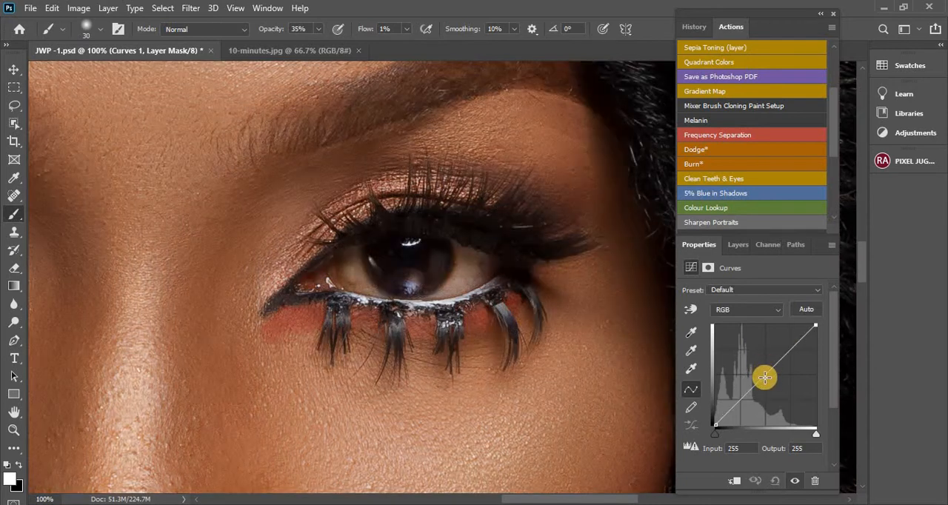
Raise the RGB curve's midpoint to input 128, output 188, and invert the Curves layer's mask to black
drag(765, 375, 765, 350)
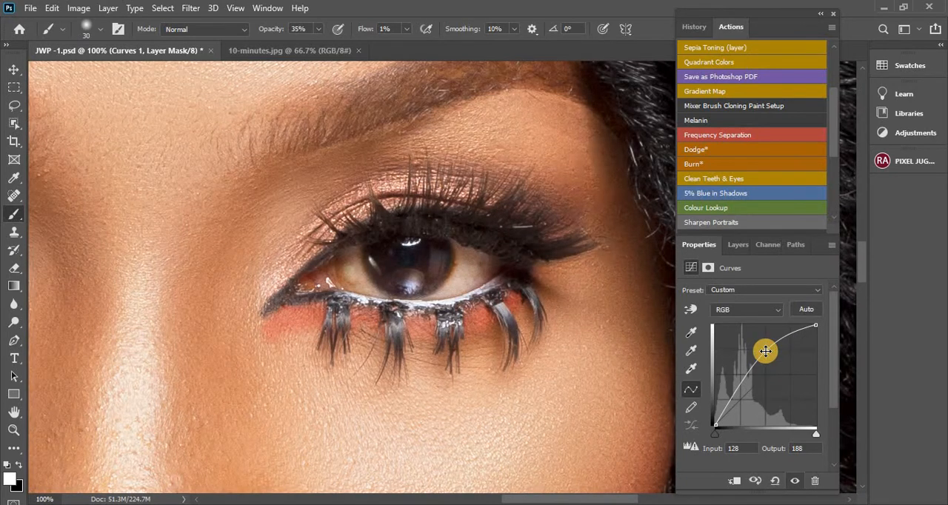
click(744, 241)
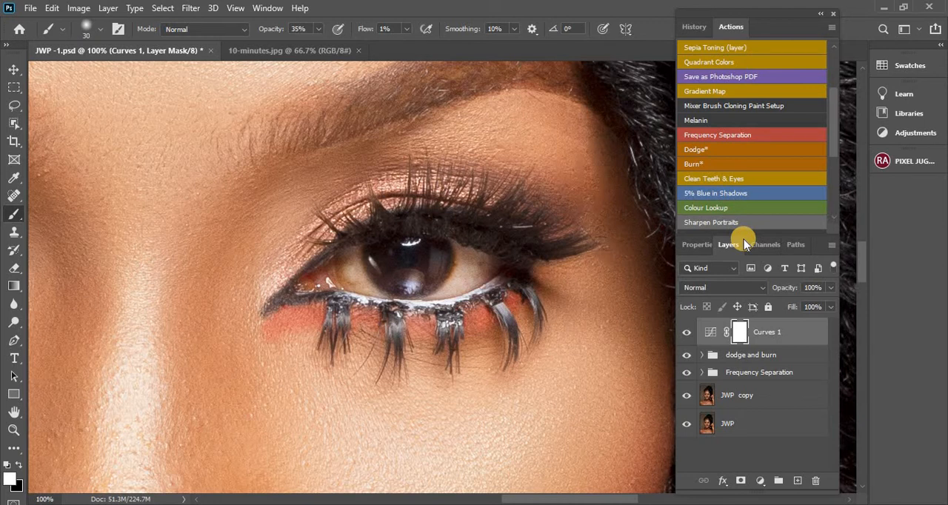
key(ctrl+i)
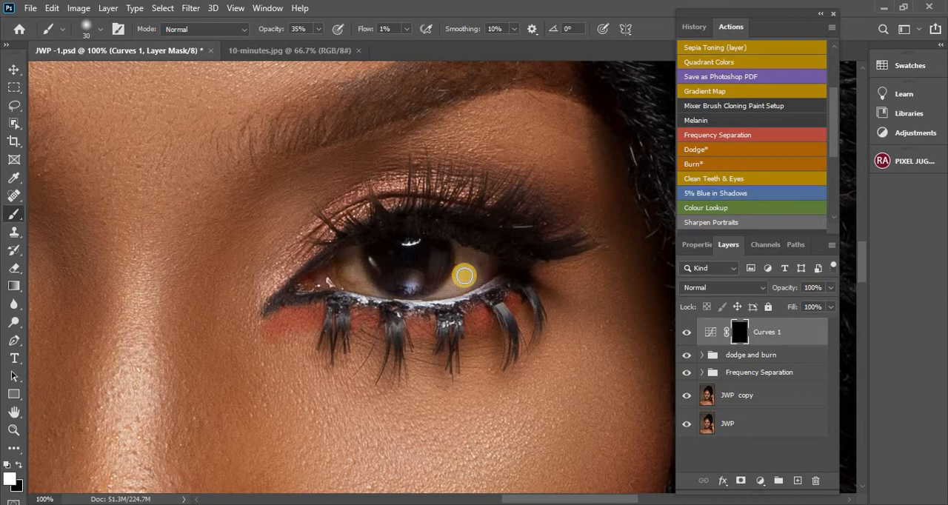
Paint white on the Curves mask over the eye whites beside the iris, using the size 30 brush at 1% flow
mouse_move(463, 276)
mouse_down()
mouse_move(466, 257)
mouse_move(472, 280)
mouse_move(452, 286)
mouse_move(465, 276)
mouse_move(464, 257)
mouse_move(474, 275)
mouse_move(474, 264)
mouse_move(465, 273)
mouse_move(466, 252)
mouse_move(472, 273)
mouse_move(453, 286)
mouse_move(466, 267)
mouse_move(486, 271)
mouse_up()
mouse_move(356, 278)
mouse_down()
mouse_move(351, 260)
mouse_move(353, 278)
mouse_move(487, 274)
mouse_move(465, 275)
mouse_move(468, 254)
mouse_move(467, 267)
mouse_move(481, 267)
mouse_move(449, 279)
mouse_move(459, 285)
mouse_move(464, 260)
mouse_move(484, 266)
mouse_move(360, 282)
mouse_move(353, 256)
mouse_move(351, 277)
mouse_move(361, 281)
mouse_up()
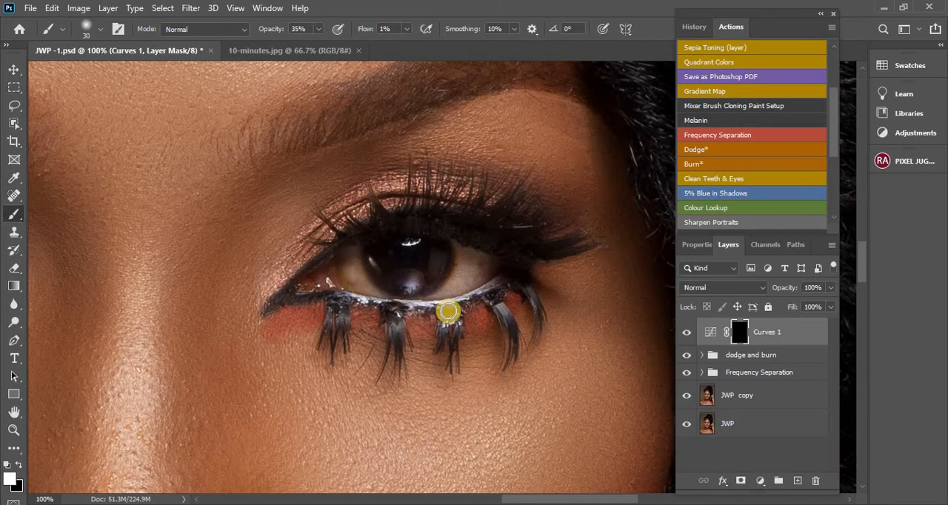
drag(465, 276, 473, 267)
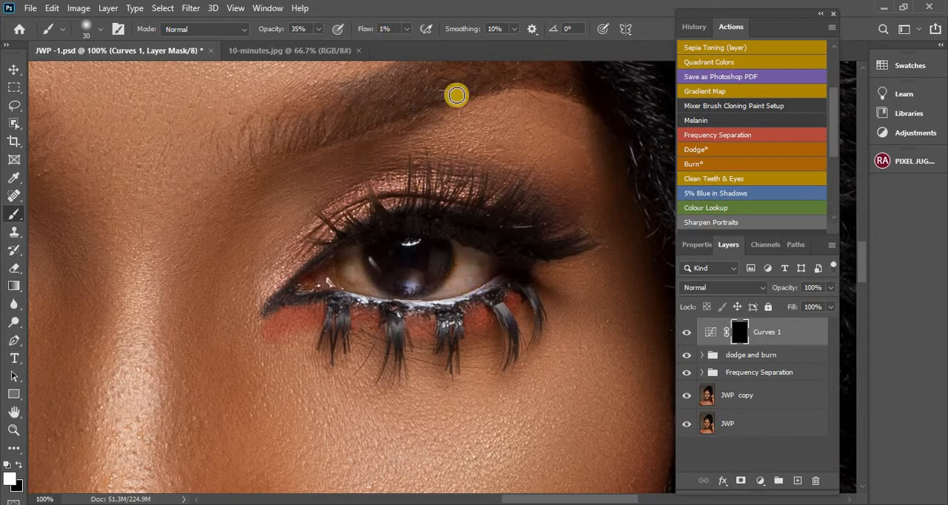
Toggle the Curves 1 layer's visibility to compare the eye before and after brightening
click(687, 333)
click(686, 333)
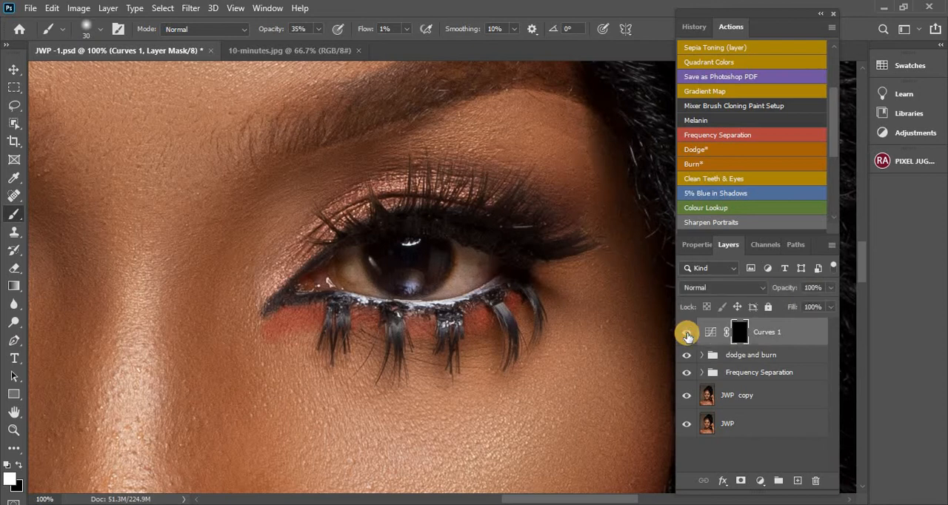
click(687, 333)
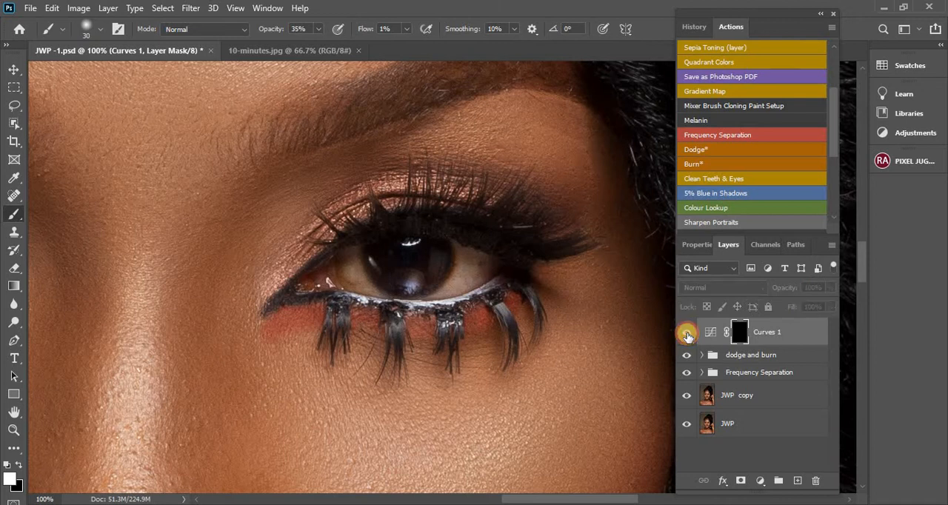
click(687, 333)
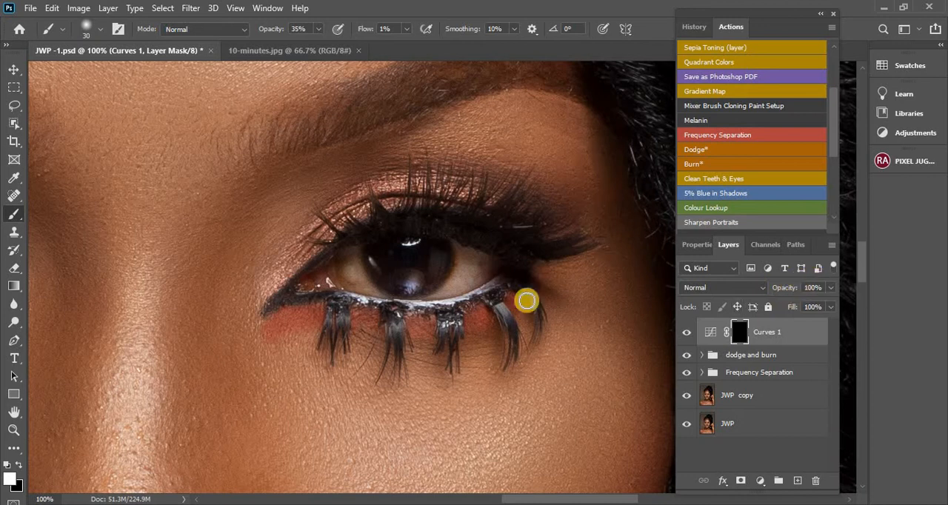
Set the brush flow to 5% and brighten the outer white of the eye, reducing the brush size to 15 for the edges
click(377, 29)
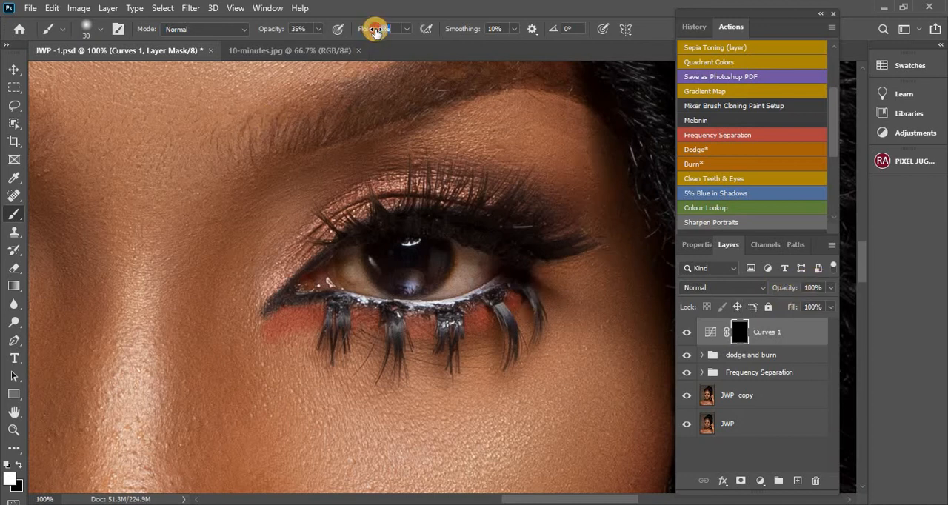
text(6)
key(Return)
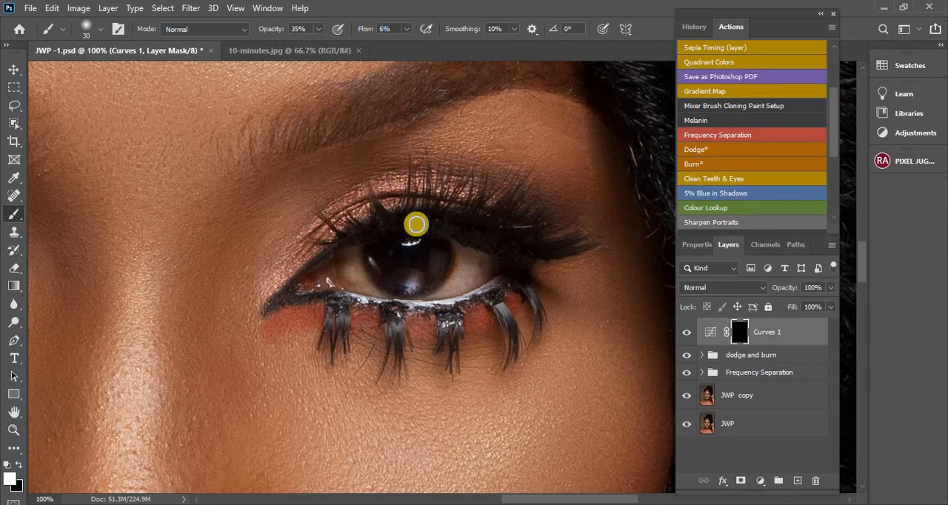
drag(383, 28, 373, 30)
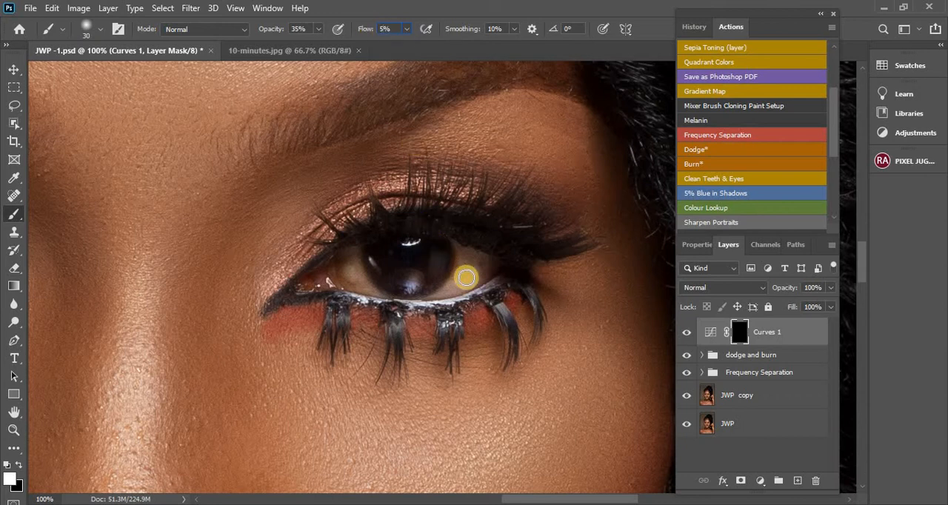
mouse_move(468, 277)
mouse_down()
mouse_move(464, 261)
mouse_move(480, 271)
mouse_move(466, 256)
mouse_move(483, 271)
mouse_move(489, 265)
mouse_move(469, 275)
mouse_move(465, 253)
mouse_move(486, 271)
mouse_up()
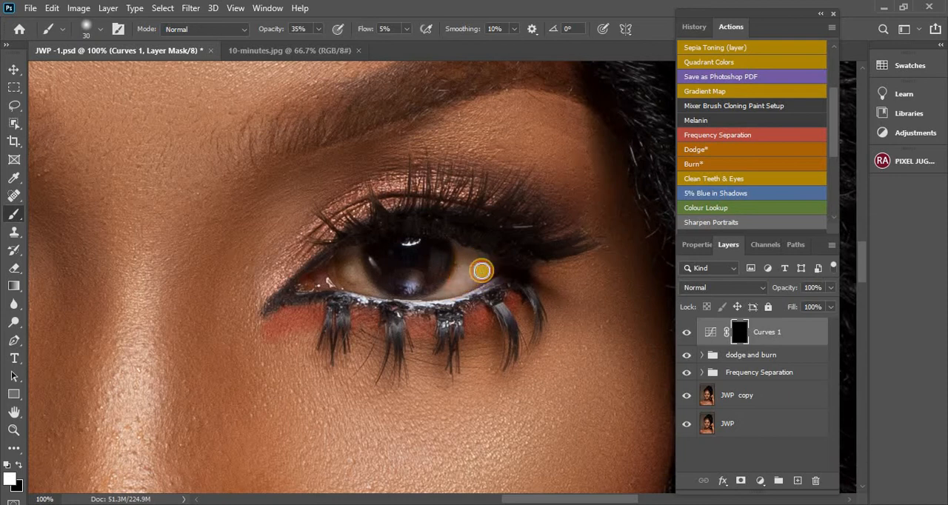
drag(465, 282, 451, 287)
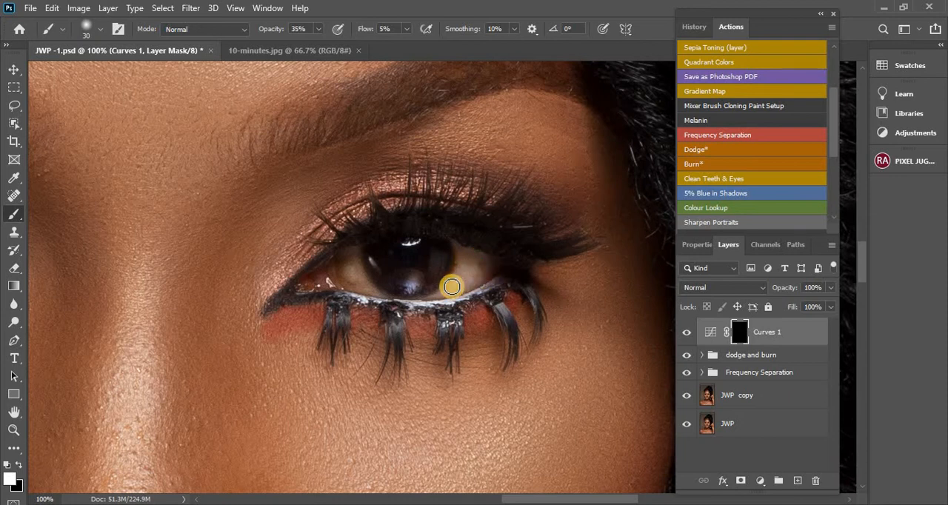
key(bracketleft)
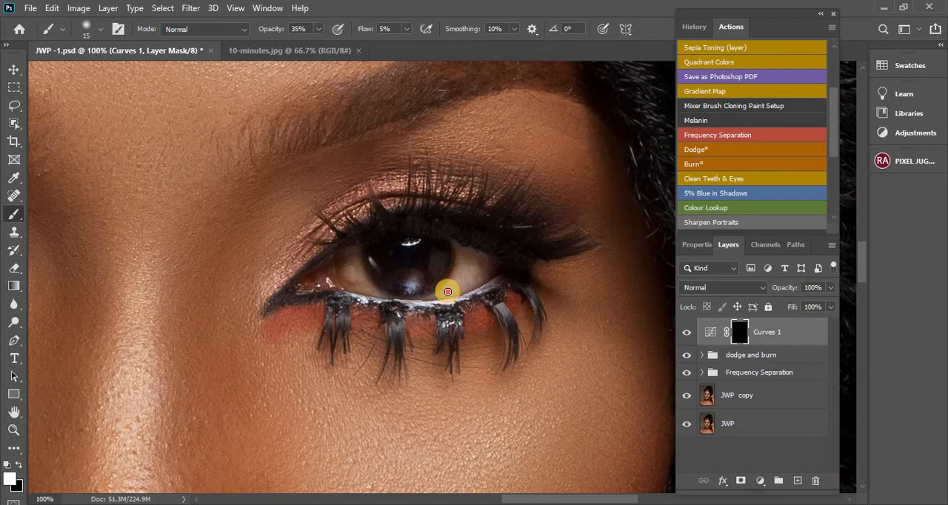
drag(447, 284, 443, 293)
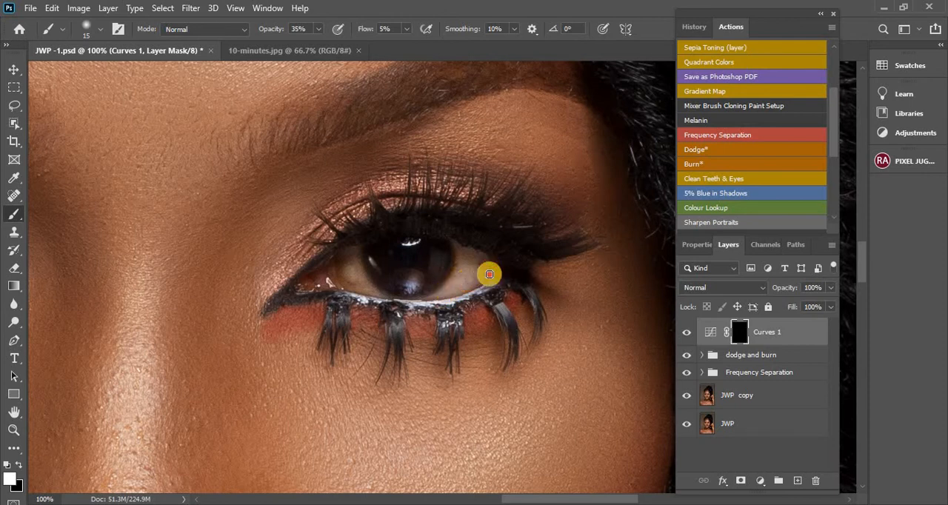
click(493, 266)
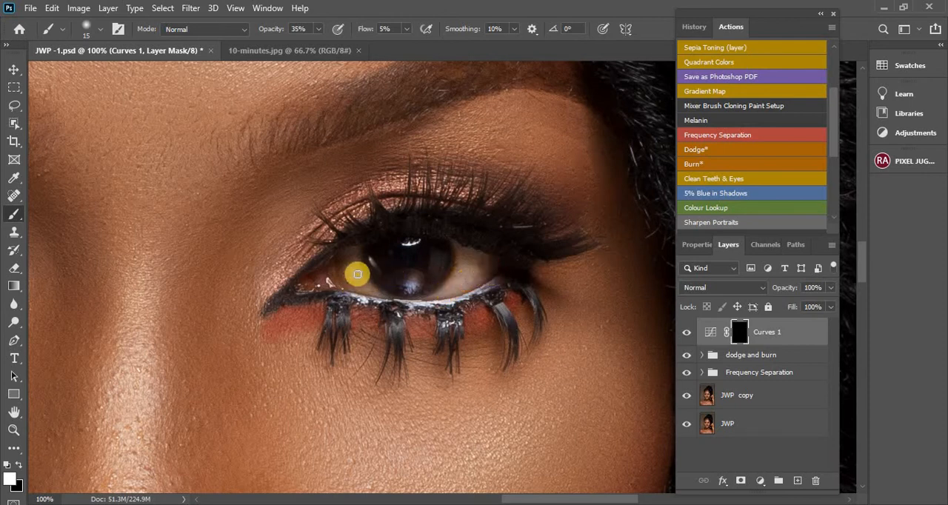
Enlarge the brush to size 25 and brighten the white between the iris and the inner corner of the same eye
key(bracketright)
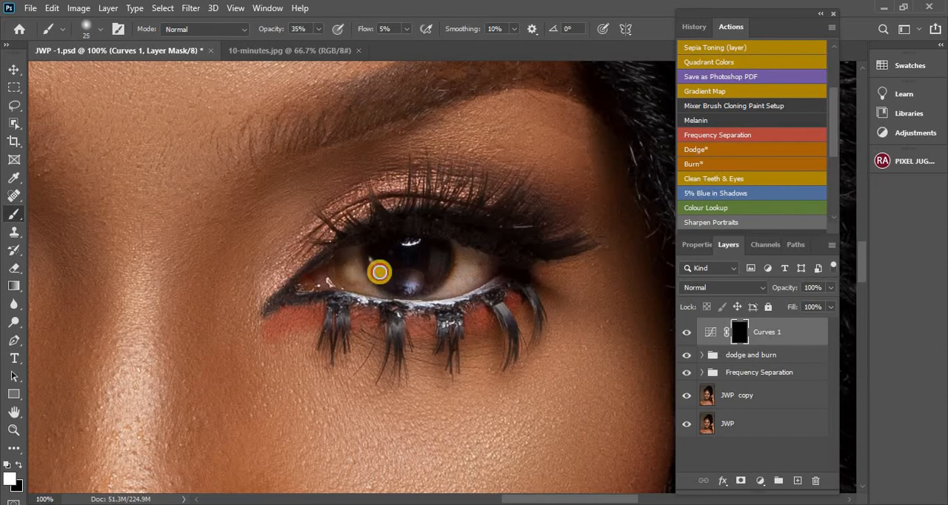
click(351, 258)
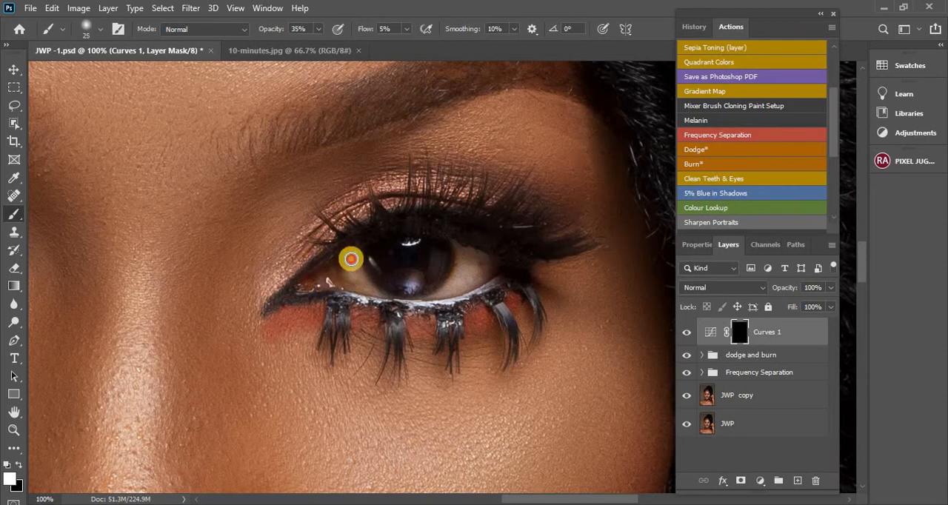
mouse_move(351, 258)
mouse_down()
mouse_move(343, 277)
mouse_move(368, 284)
mouse_move(346, 269)
mouse_move(353, 281)
mouse_up()
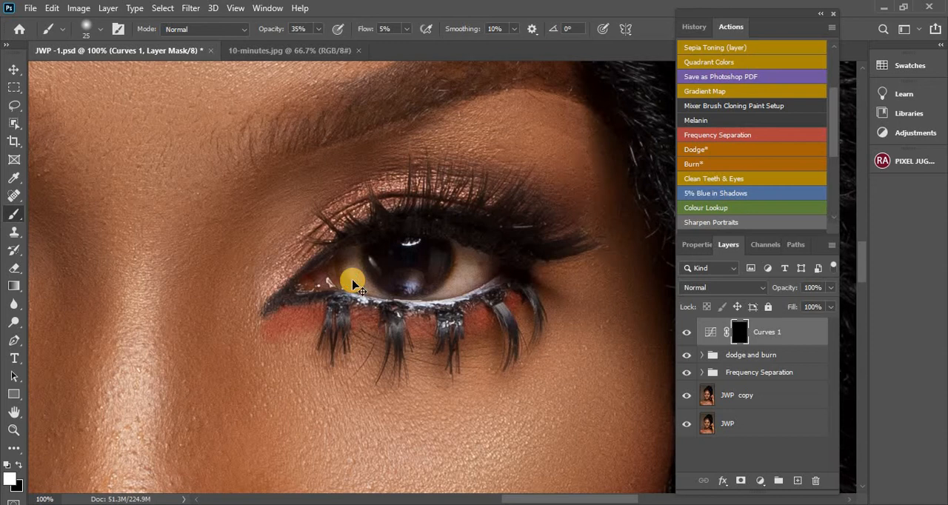
Brighten the whites on both sides of the iris in the subject's other eye by painting on the Curves mask
key(ctrl+minus)
key(ctrl+minus)
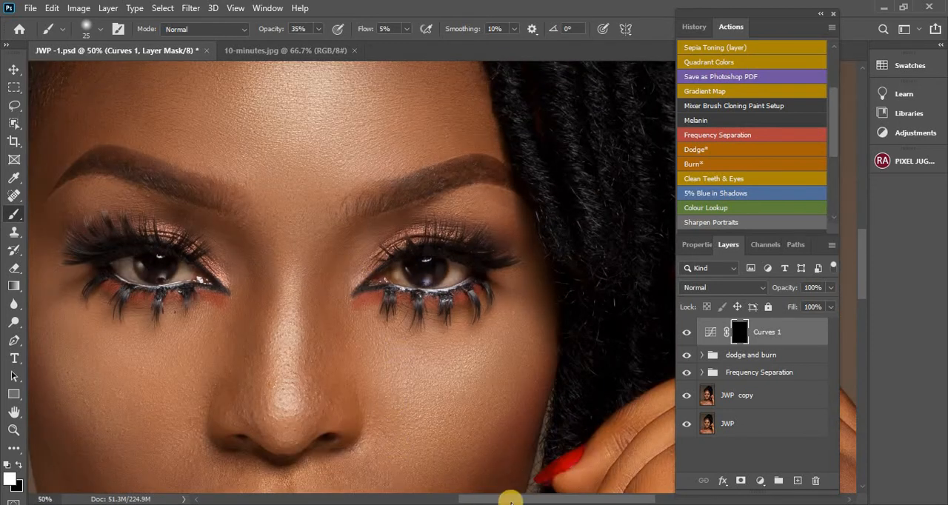
drag(512, 501, 454, 498)
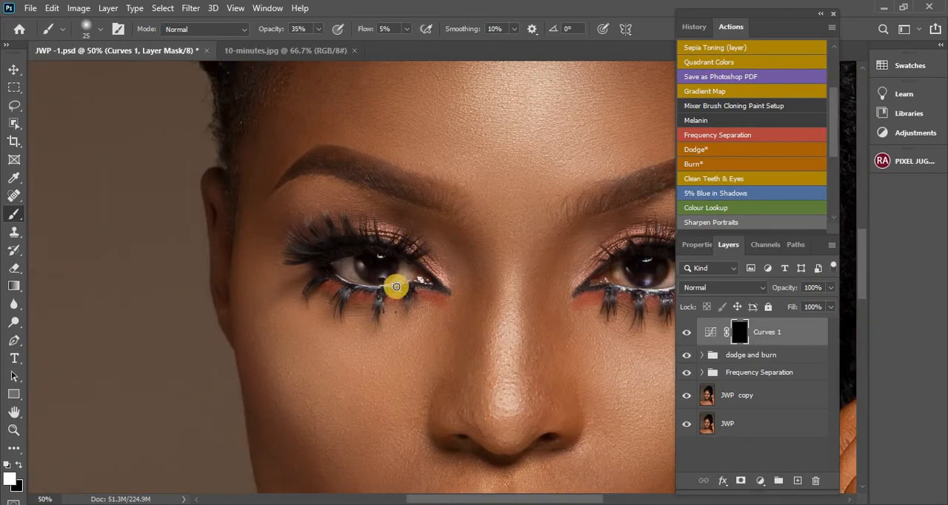
scroll(398, 288, up, 3)
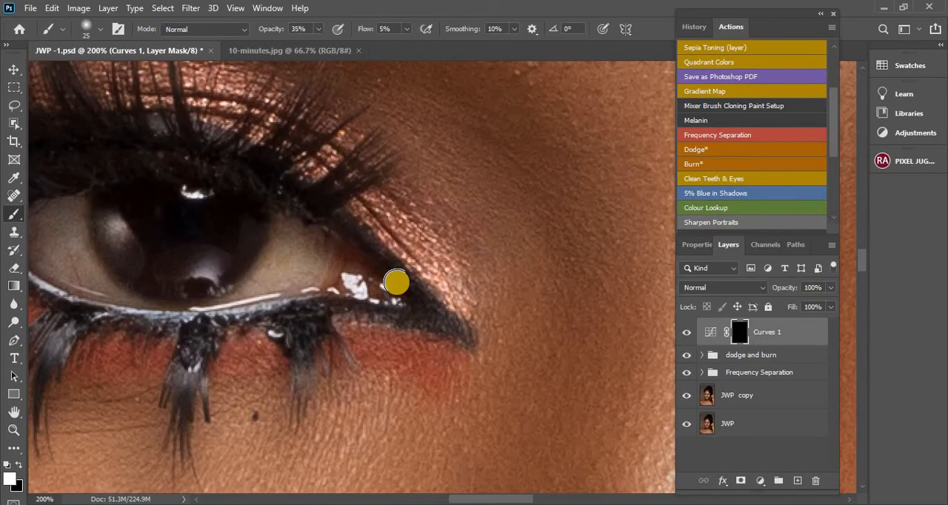
scroll(398, 286, down, 2)
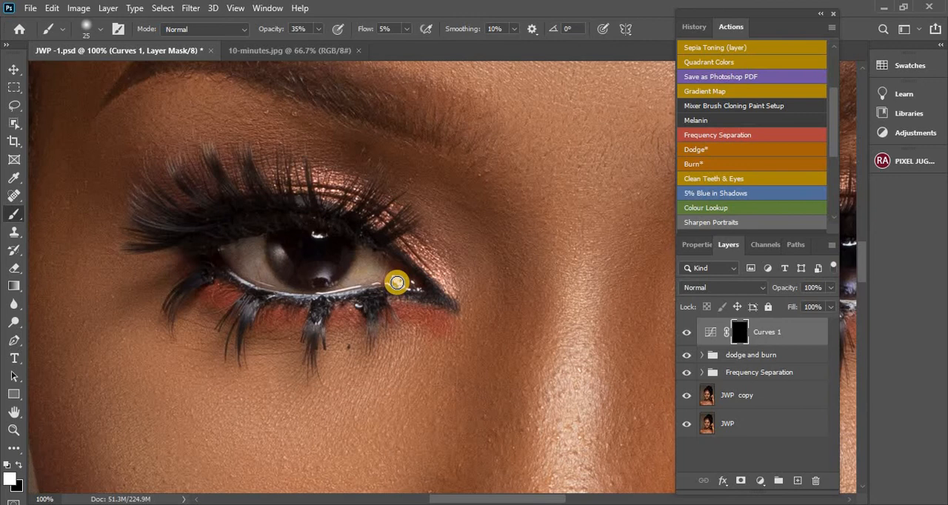
drag(397, 283, 375, 271)
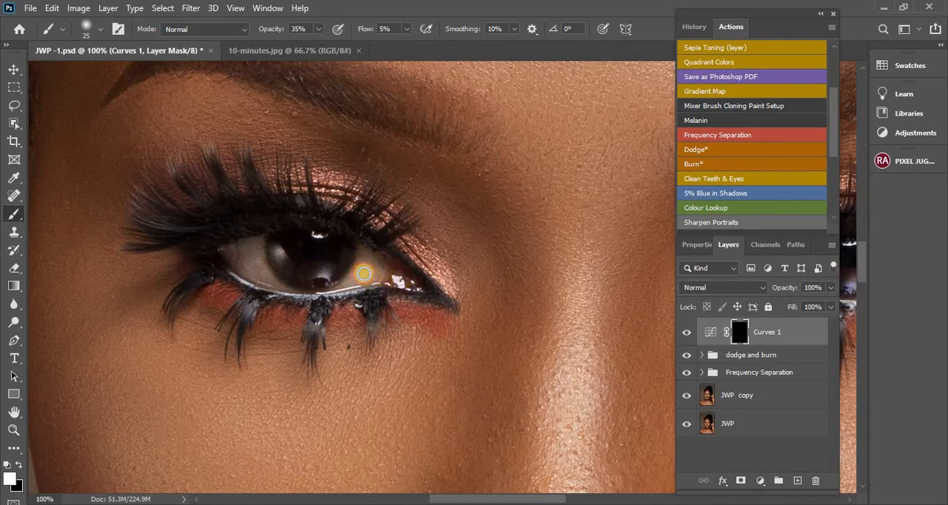
drag(364, 275, 367, 267)
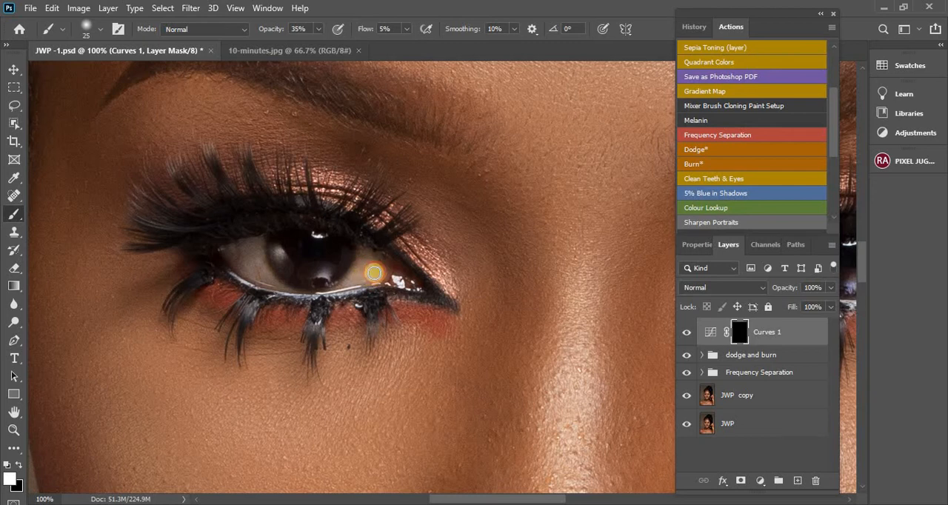
drag(364, 268, 351, 282)
mouse_move(278, 276)
mouse_down()
mouse_move(250, 254)
mouse_move(243, 266)
mouse_move(233, 258)
mouse_move(260, 279)
mouse_move(268, 273)
mouse_move(258, 250)
mouse_move(237, 262)
mouse_move(231, 255)
mouse_move(244, 260)
mouse_move(245, 252)
mouse_move(262, 278)
mouse_move(231, 253)
mouse_move(241, 262)
mouse_move(251, 248)
mouse_move(256, 271)
mouse_move(237, 260)
mouse_move(249, 265)
mouse_move(248, 256)
mouse_move(265, 278)
mouse_up()
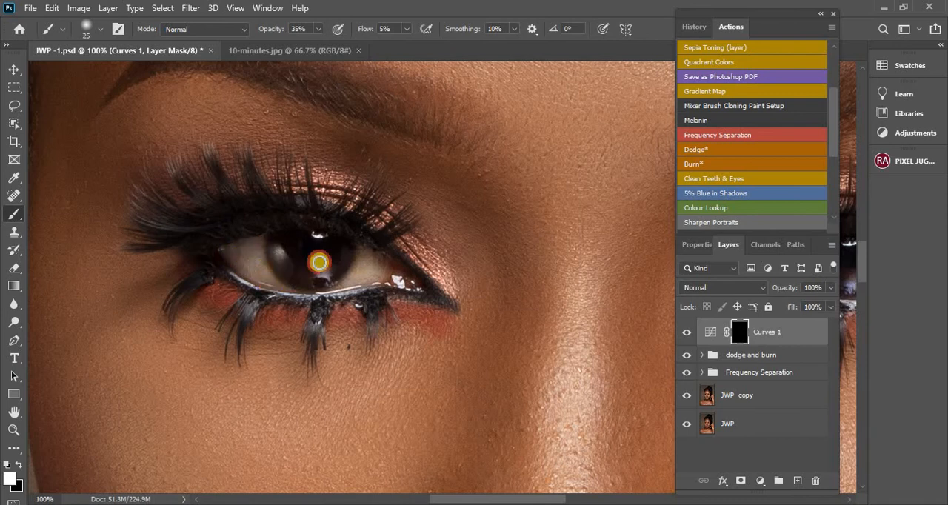
drag(365, 272, 368, 271)
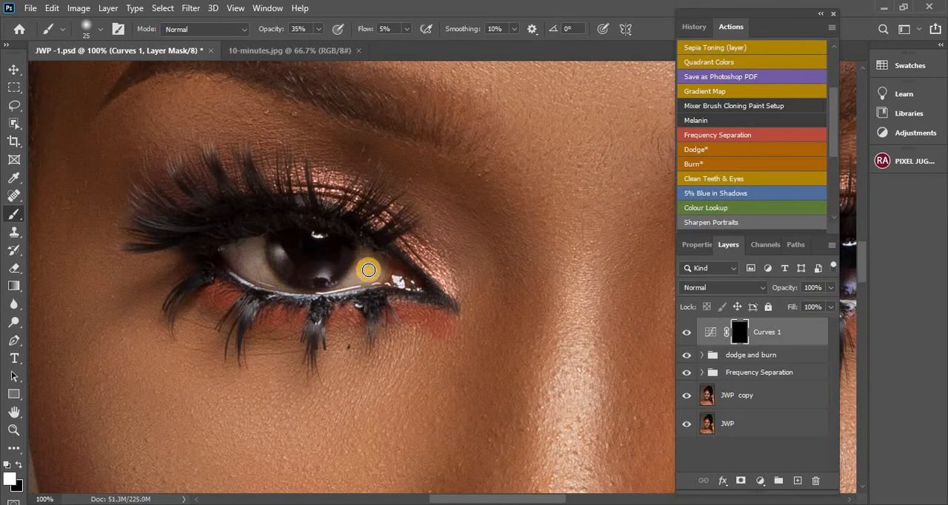
Compare the eyes with the Curves 1 layer hidden and shown, both close up and across the whole face
click(688, 333)
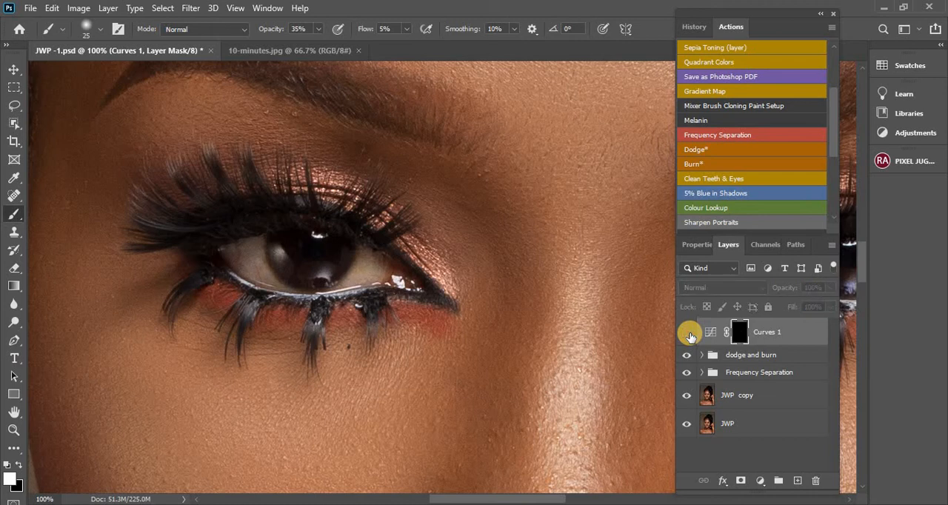
click(688, 334)
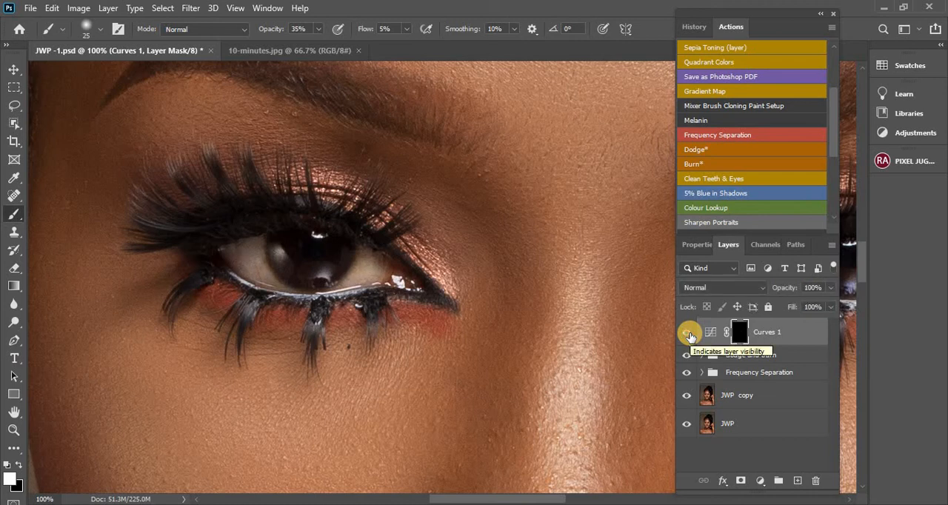
key(ctrl+minus)
key(ctrl+minus)
key(ctrl+minus)
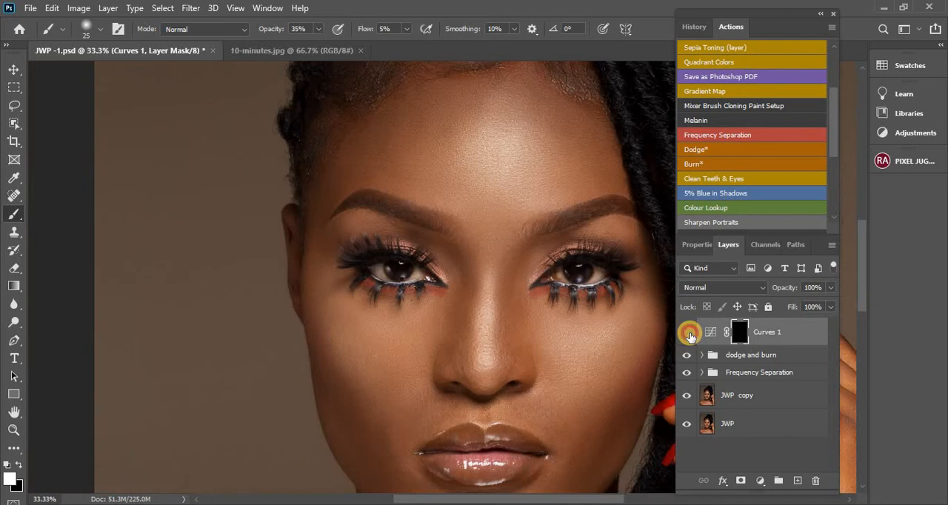
click(687, 334)
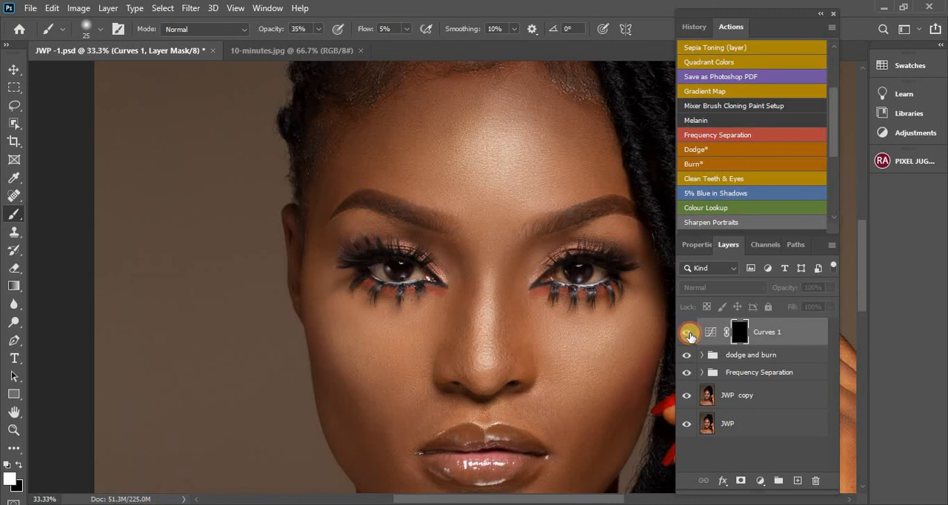
click(688, 333)
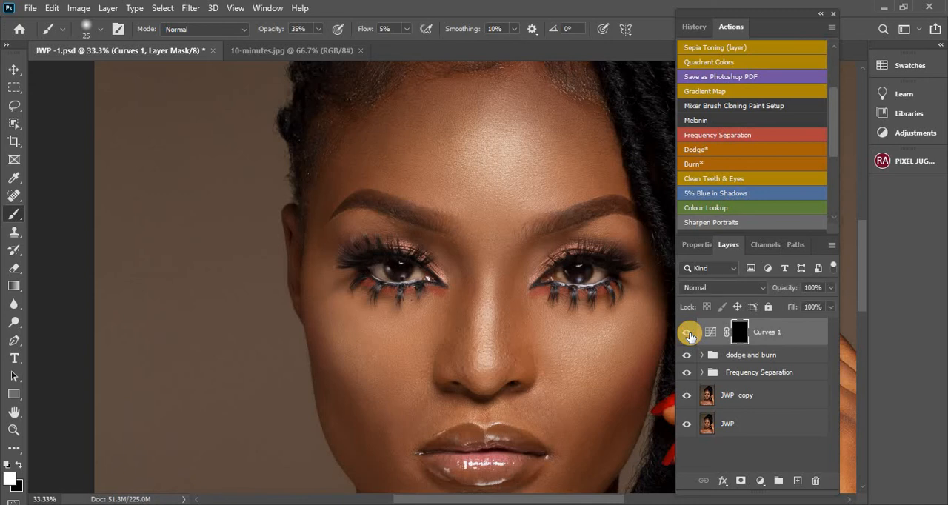